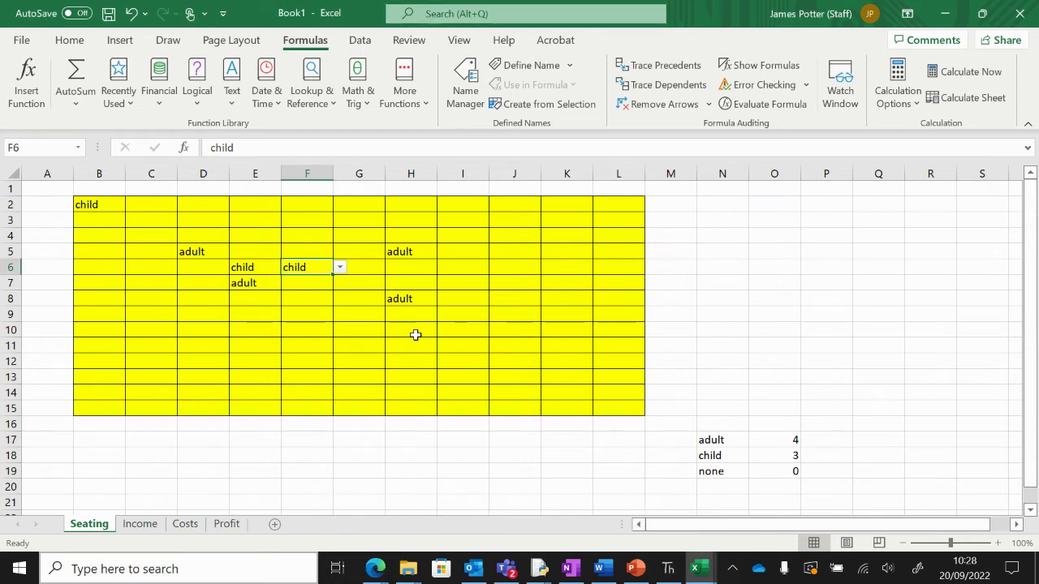
Step: Set seats I7 and I8 on the Seating sheet to child using the cells' list options
{"action": "left_click", "coordinate": [483, 284]}
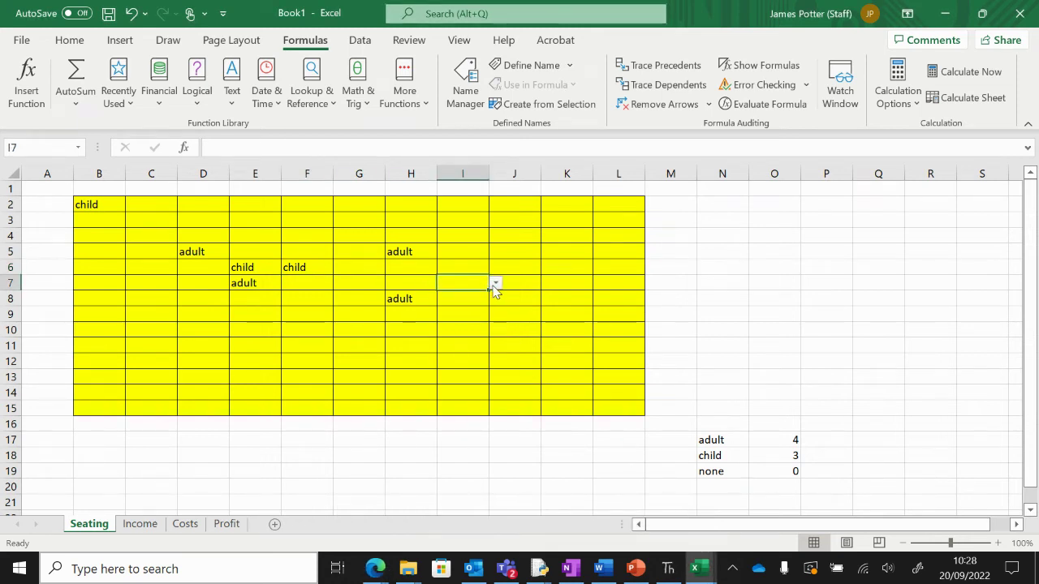
{"action": "left_click", "coordinate": [494, 284]}
{"action": "left_click", "coordinate": [480, 308]}
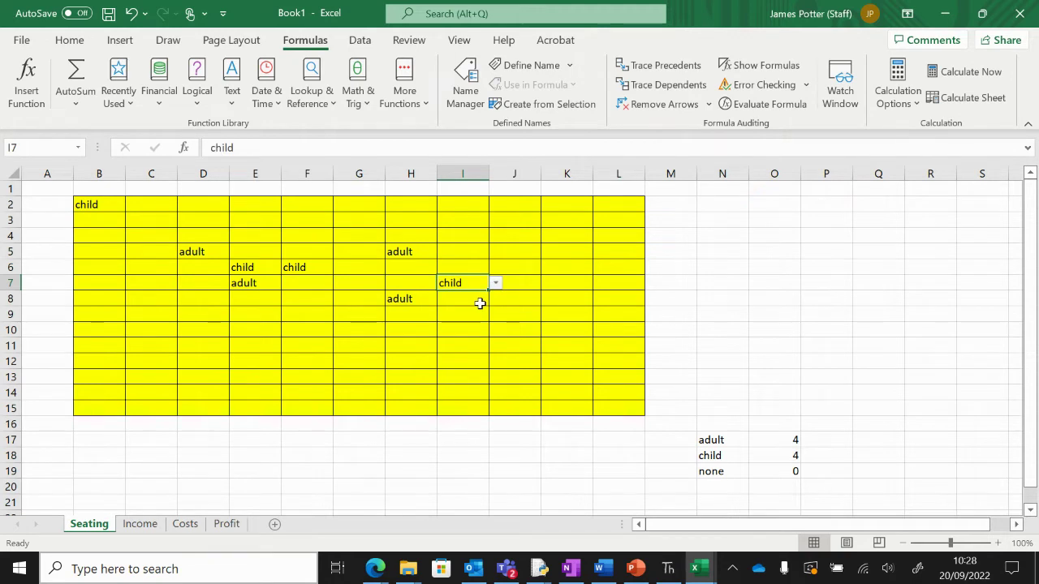
{"action": "left_click", "coordinate": [470, 299]}
{"action": "left_click", "coordinate": [495, 298]}
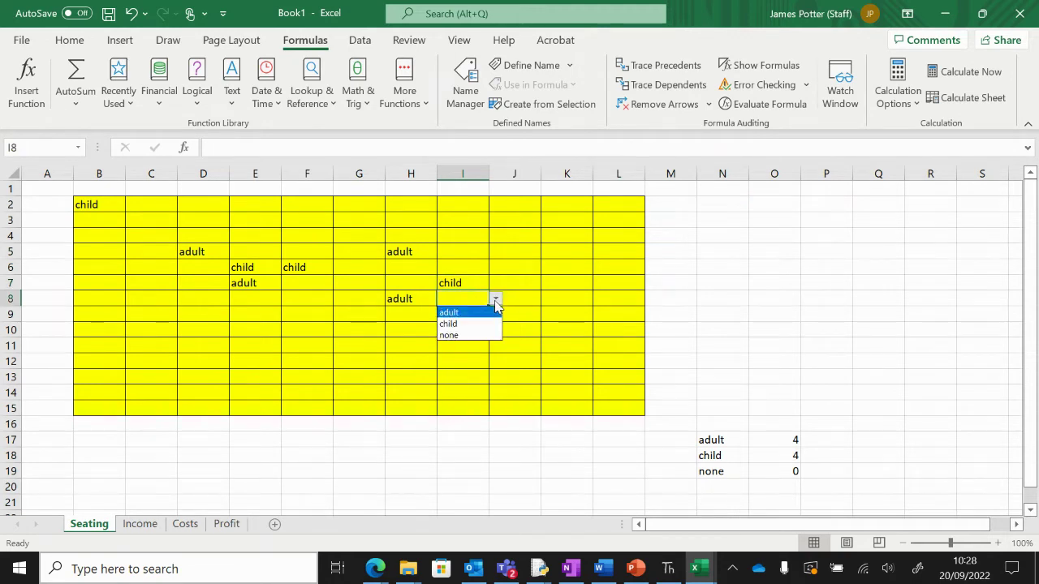
{"action": "left_click", "coordinate": [479, 320]}
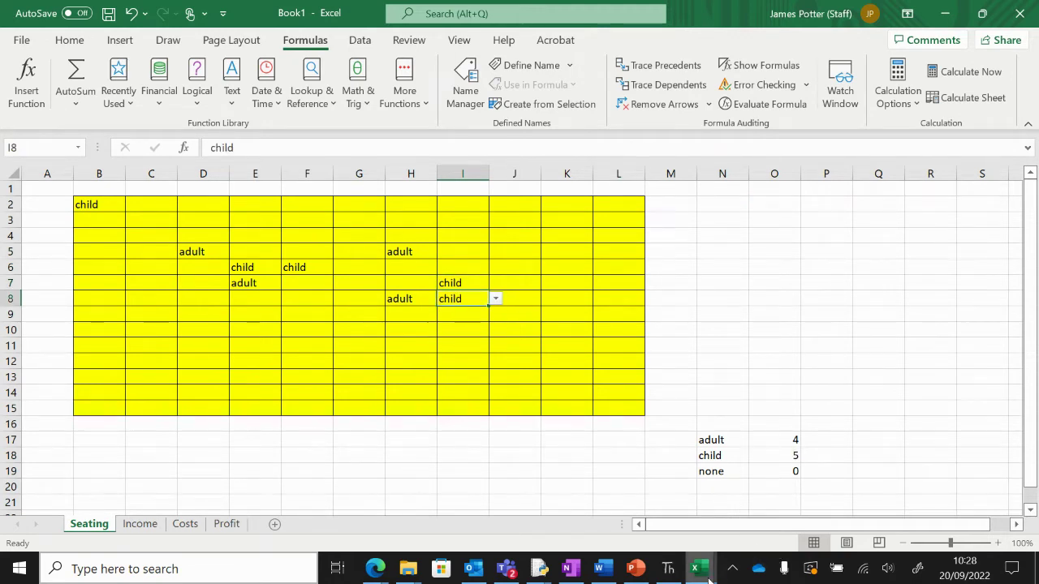
Step: Switch to the Book2 workbook
{"action": "left_click", "coordinate": [631, 503]}
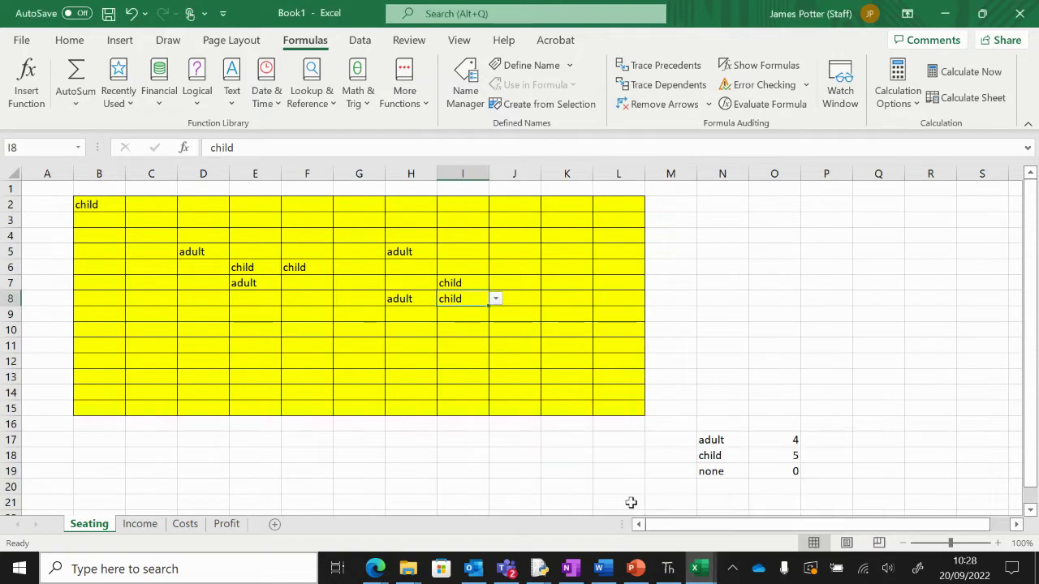
{"action": "mouse_move", "coordinate": [695, 568]}
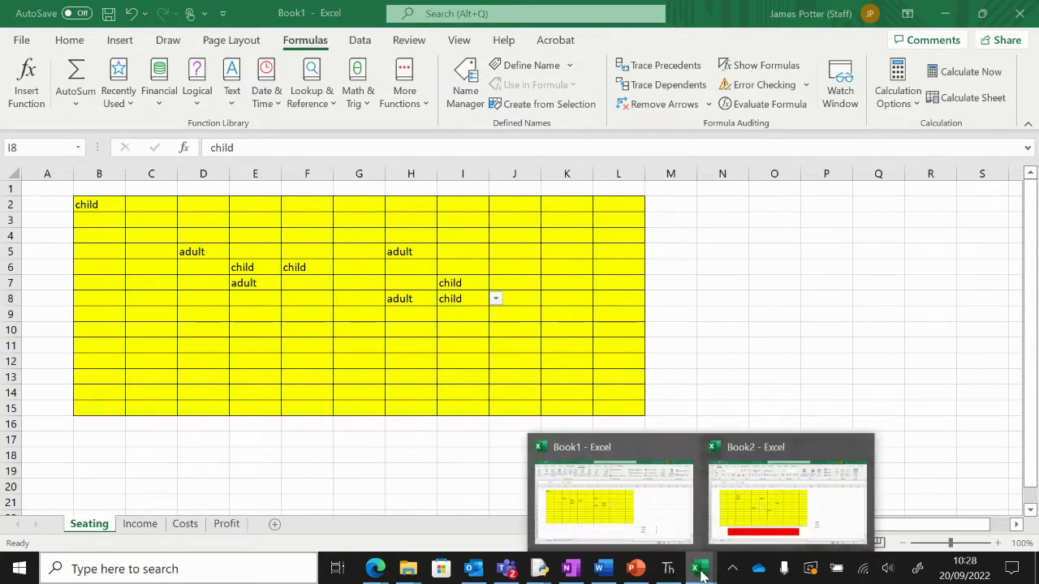
{"action": "left_click", "coordinate": [771, 511]}
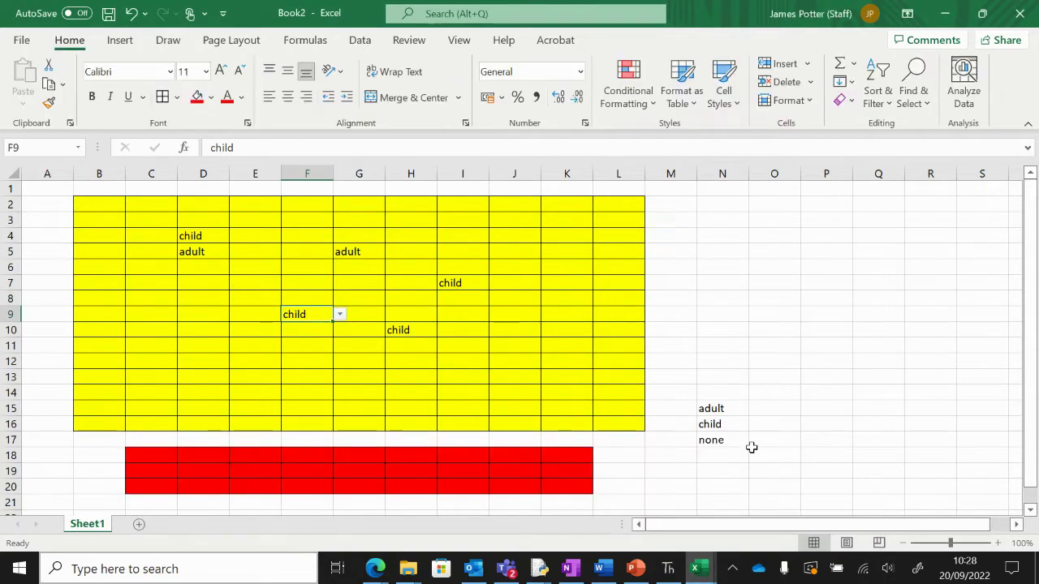
Step: Set seat J9 to adult and seat J6 to child in the yellow seating grid
{"action": "left_click", "coordinate": [528, 313]}
{"action": "left_click", "coordinate": [547, 315]}
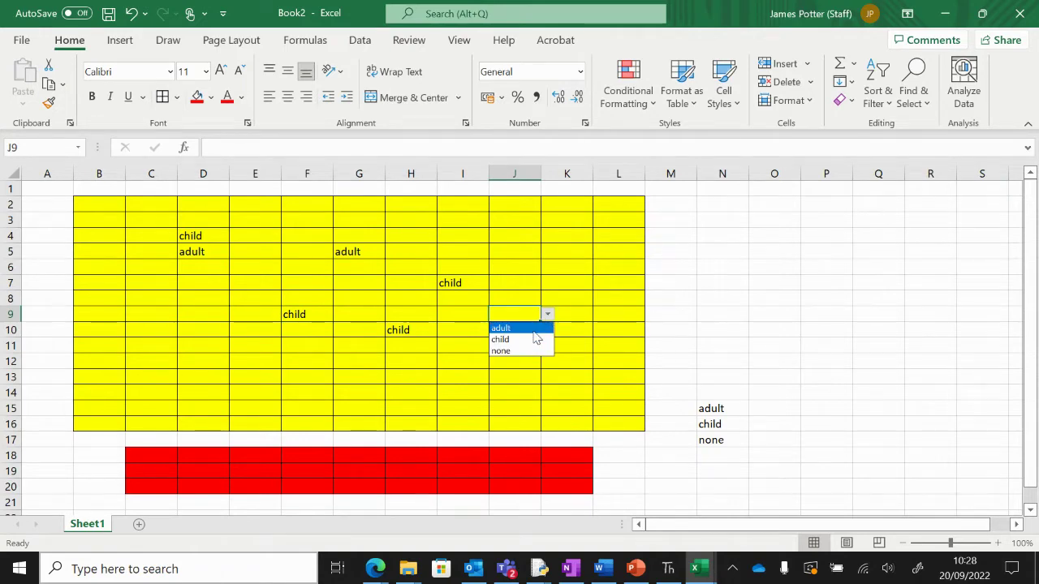
{"action": "left_click", "coordinate": [533, 332]}
{"action": "left_click", "coordinate": [530, 262]}
{"action": "left_click", "coordinate": [548, 269]}
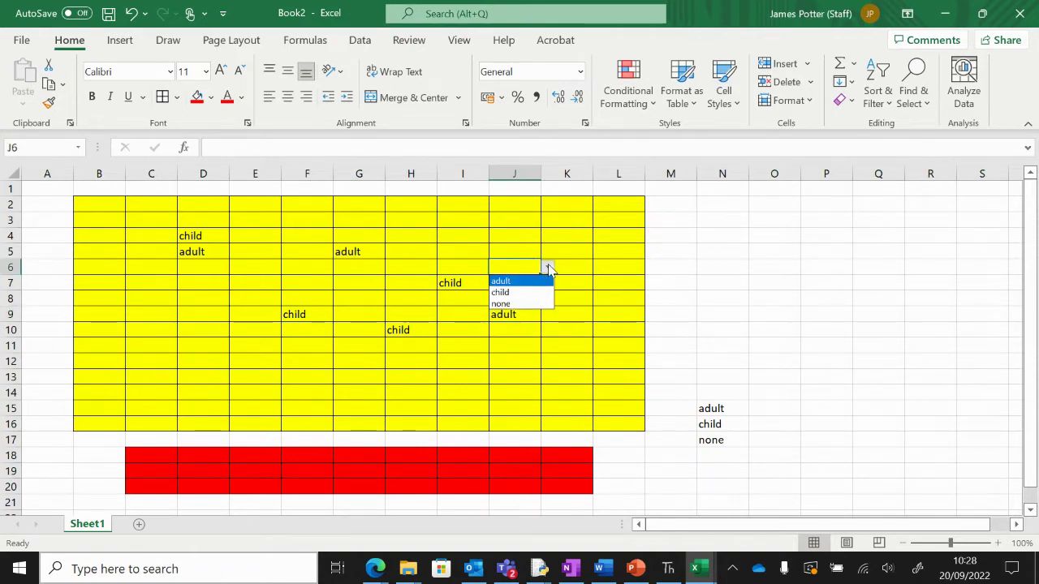
{"action": "left_click", "coordinate": [534, 292]}
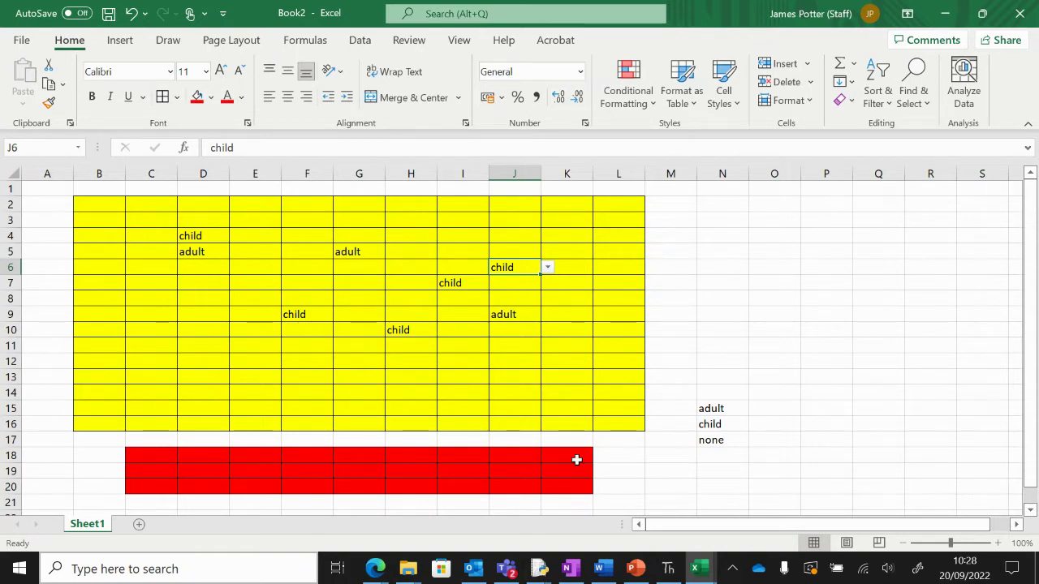
Step: Enter =COUNTIF(B2:L16,N15) in cell O15 to count the adult seats in the yellow grid
{"action": "left_click", "coordinate": [771, 408]}
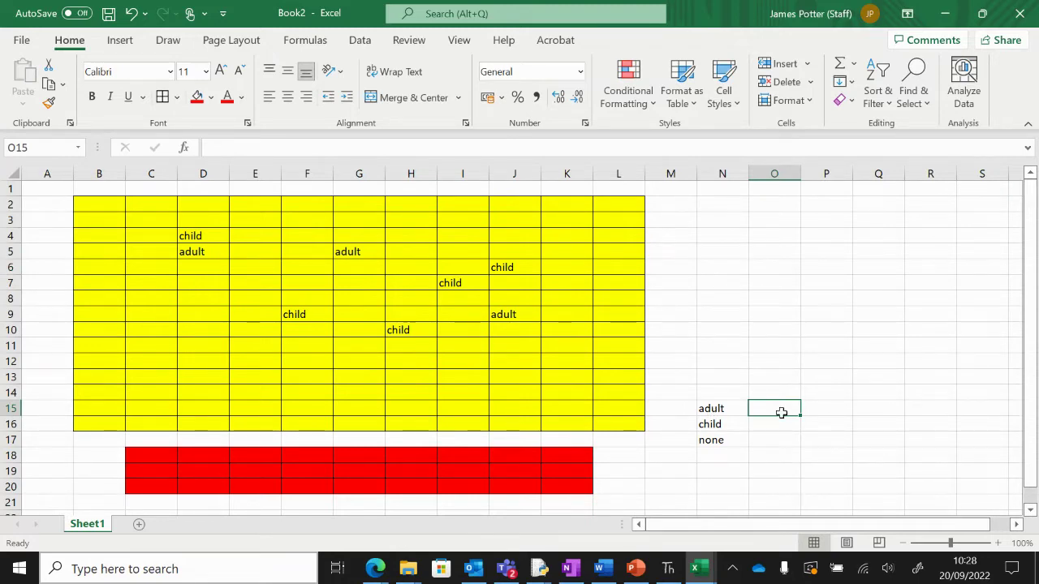
{"action": "type", "text": "="}
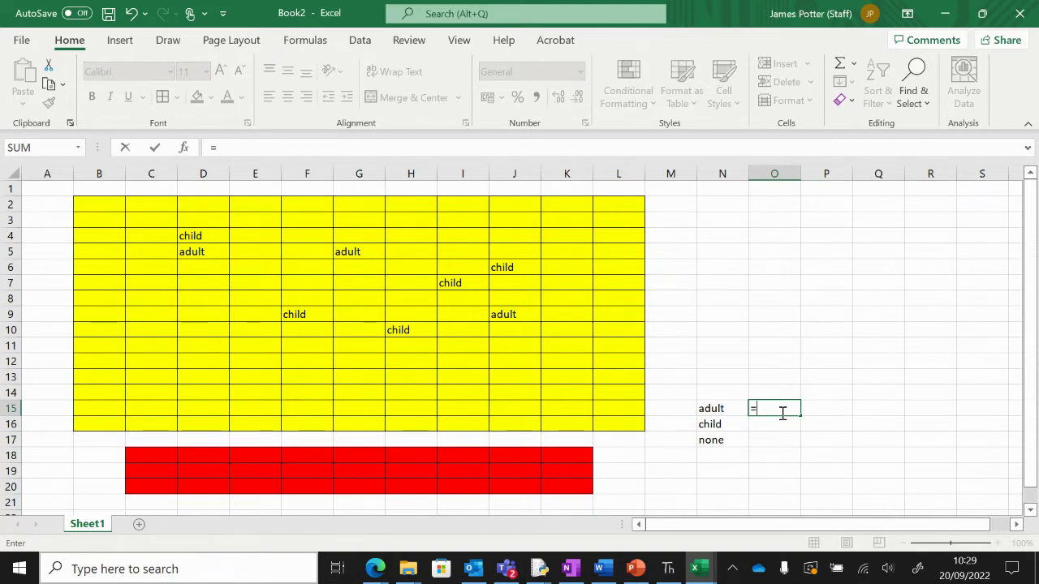
{"action": "type", "text": "countif"}
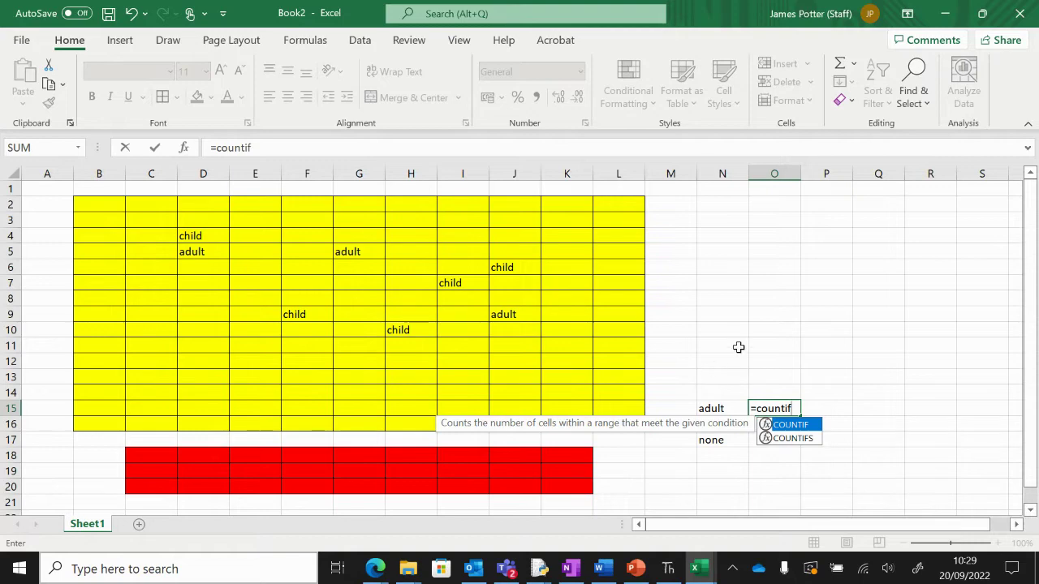
{"action": "type", "text": "("}
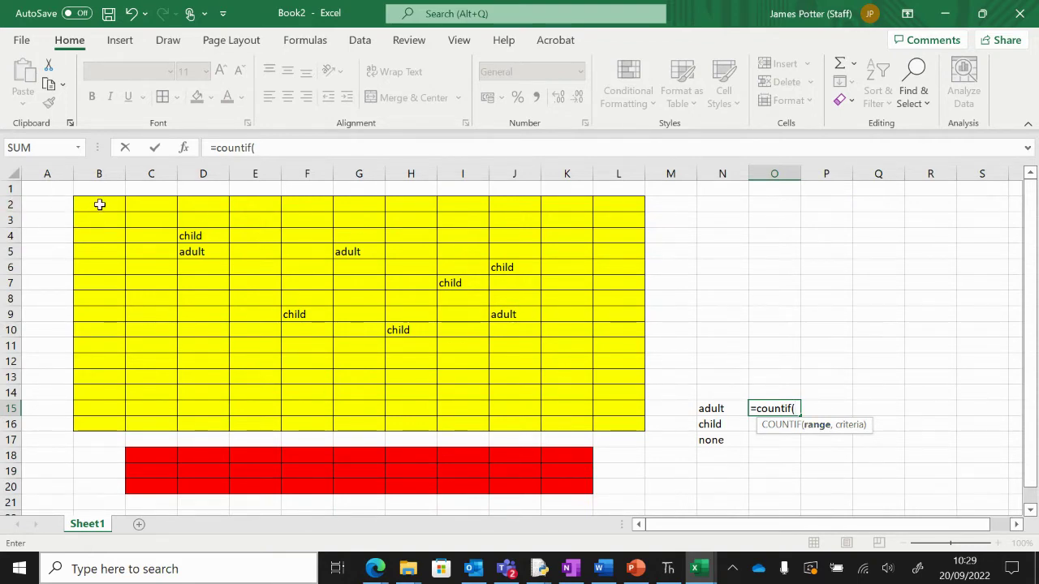
{"action": "left_click_drag", "start_coordinate": [99, 203], "coordinate": [617, 426]}
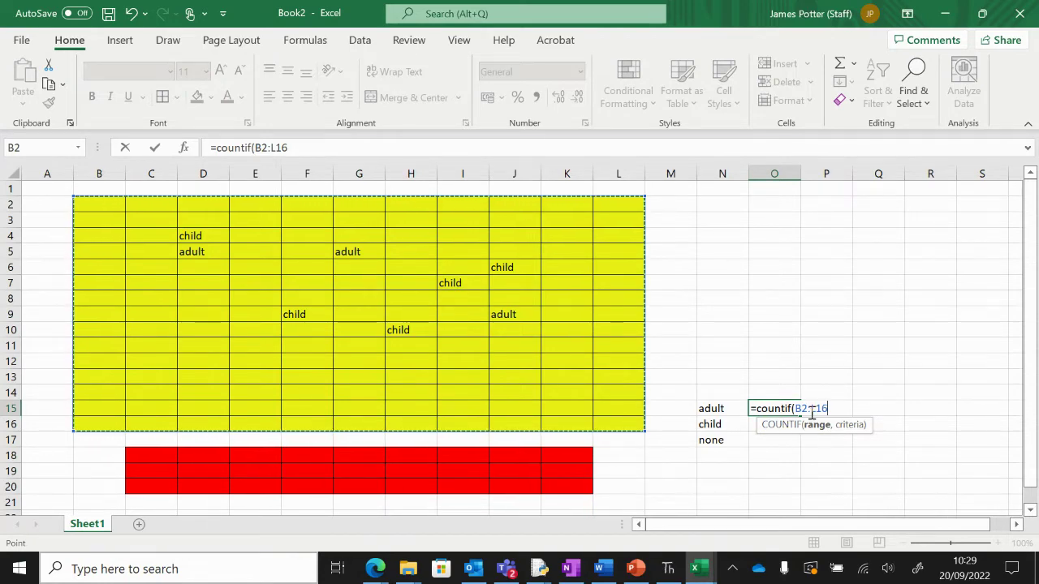
{"action": "left_click", "coordinate": [294, 147]}
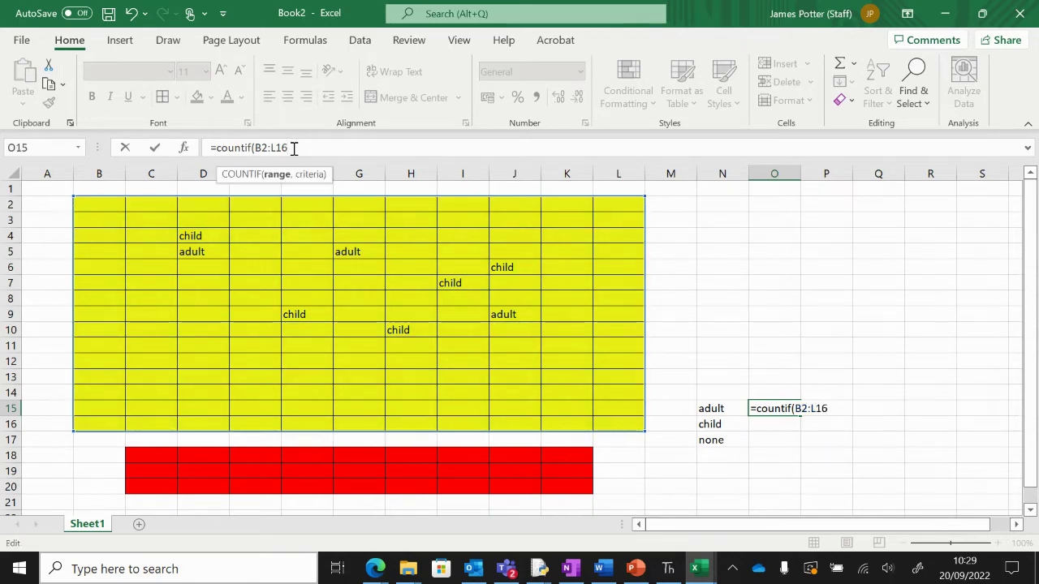
{"action": "type", "text": ","}
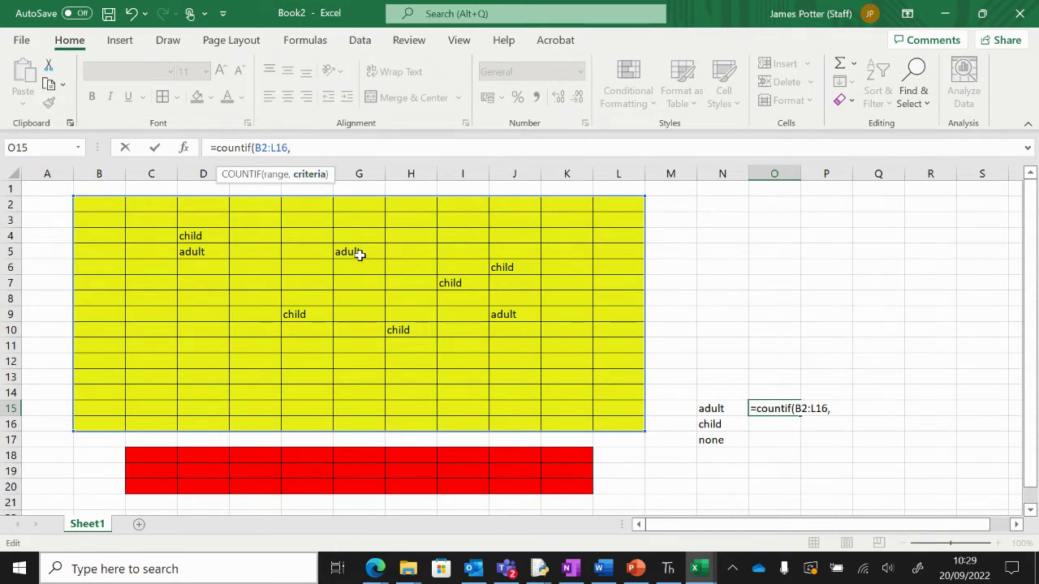
{"action": "left_click", "coordinate": [723, 410]}
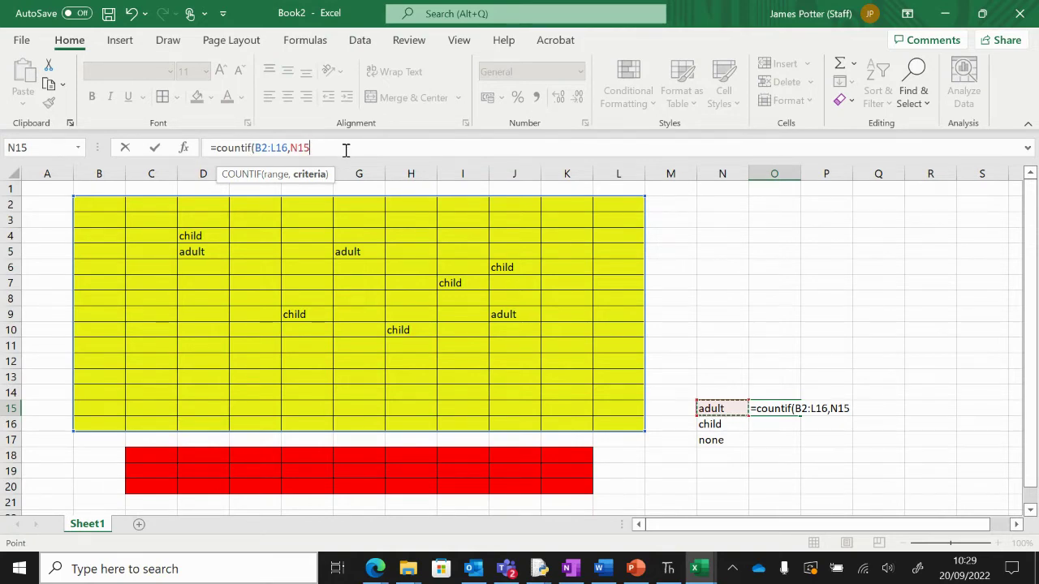
{"action": "type", "text": ")"}
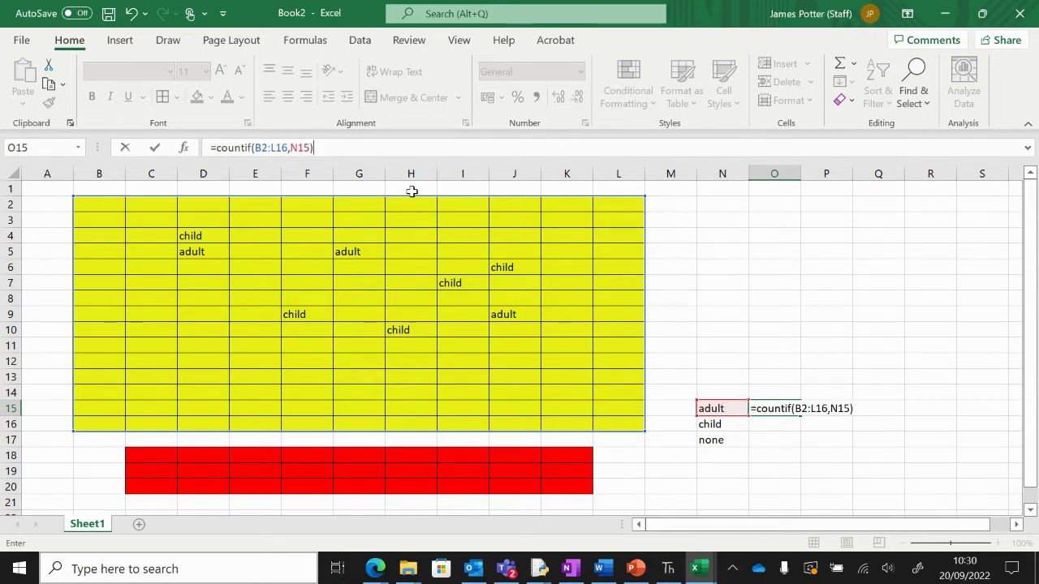
{"action": "key", "text": "Return"}
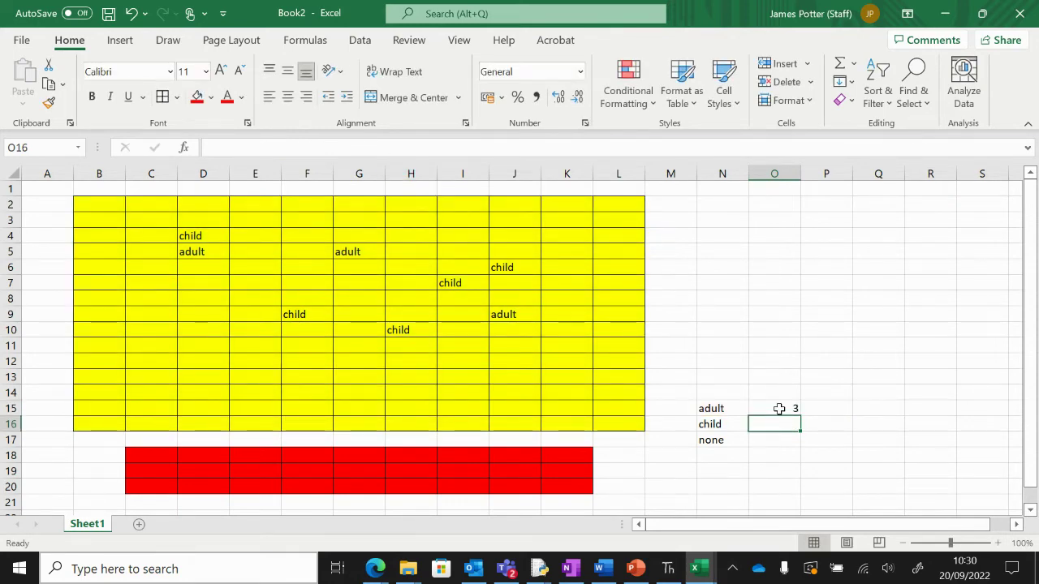
Step: Set seat K9 to adult to test the adult count
{"action": "left_click", "coordinate": [580, 311]}
{"action": "left_click", "coordinate": [598, 314]}
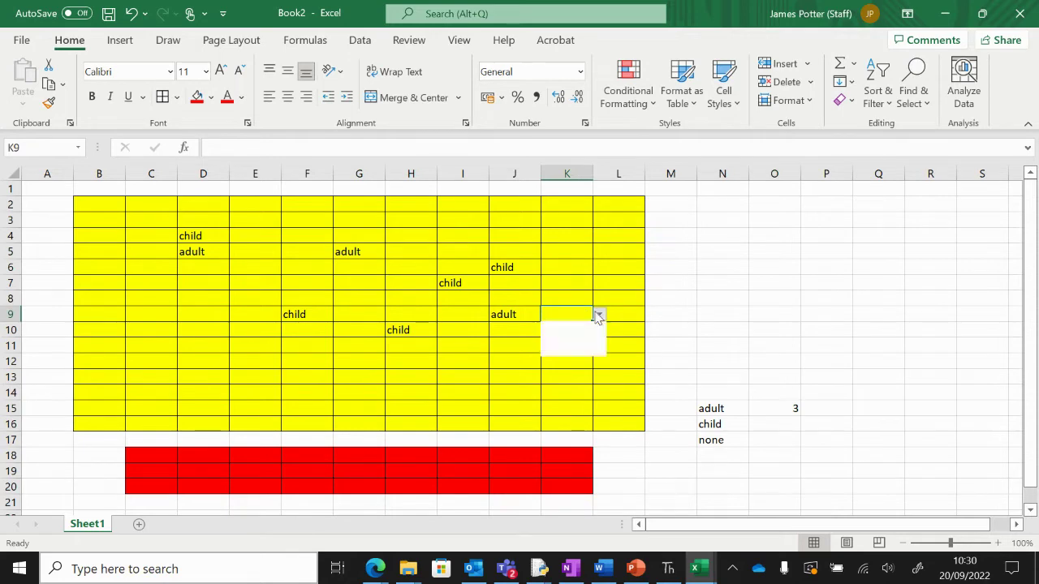
{"action": "left_click", "coordinate": [577, 329]}
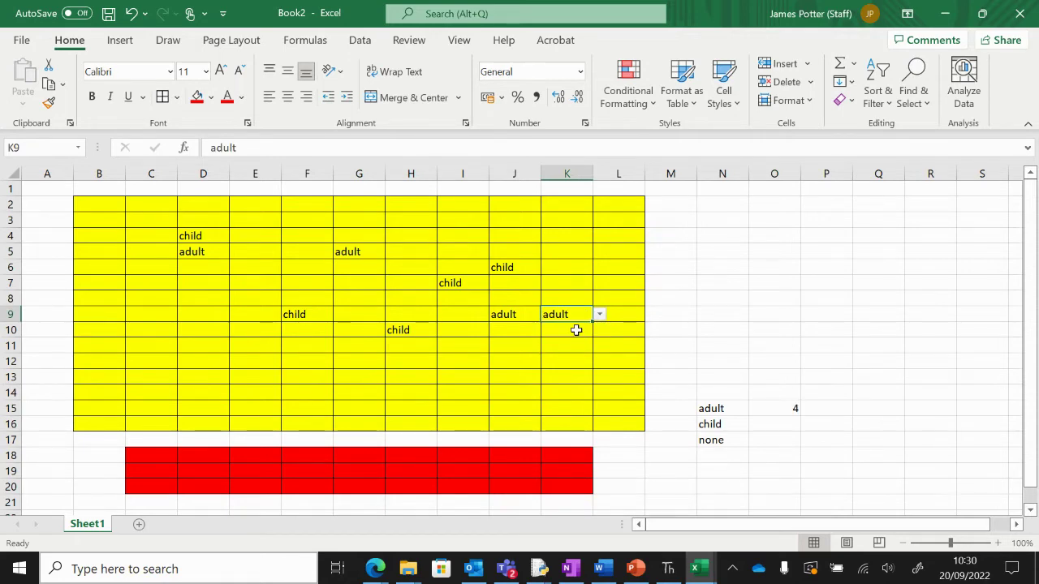
Step: Enter =COUNTIF(B2:L16,N16) in cell O16 to count the child seats in the yellow grid
{"action": "left_click", "coordinate": [782, 426]}
{"action": "type", "text": "="}
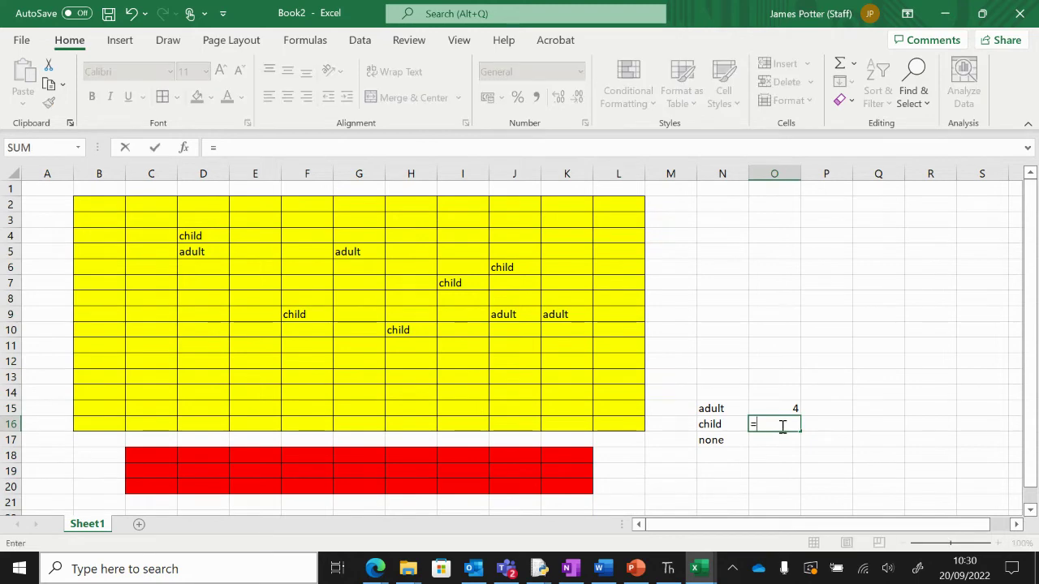
{"action": "type", "text": "countif"}
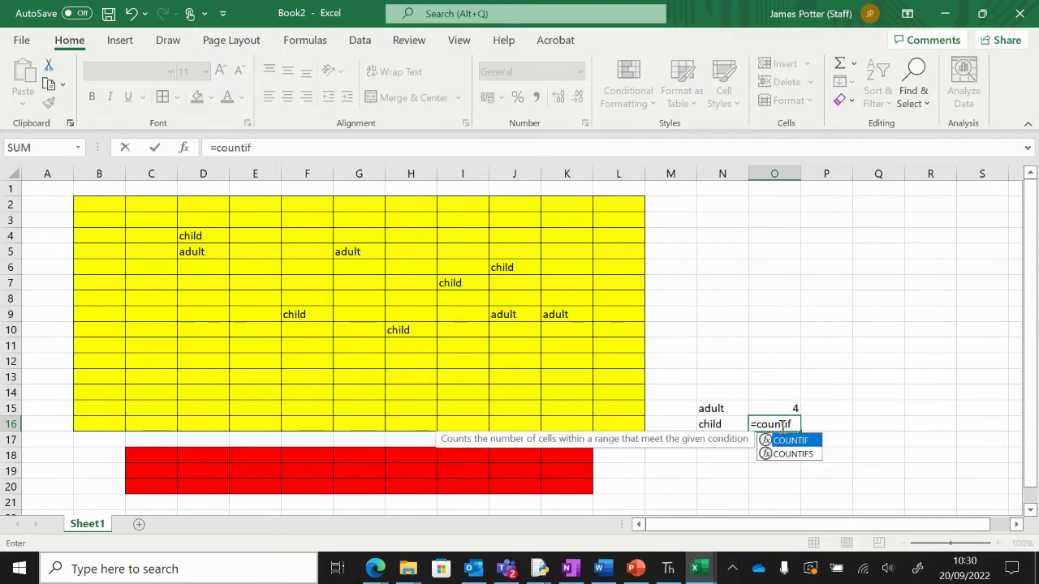
{"action": "type", "text": "("}
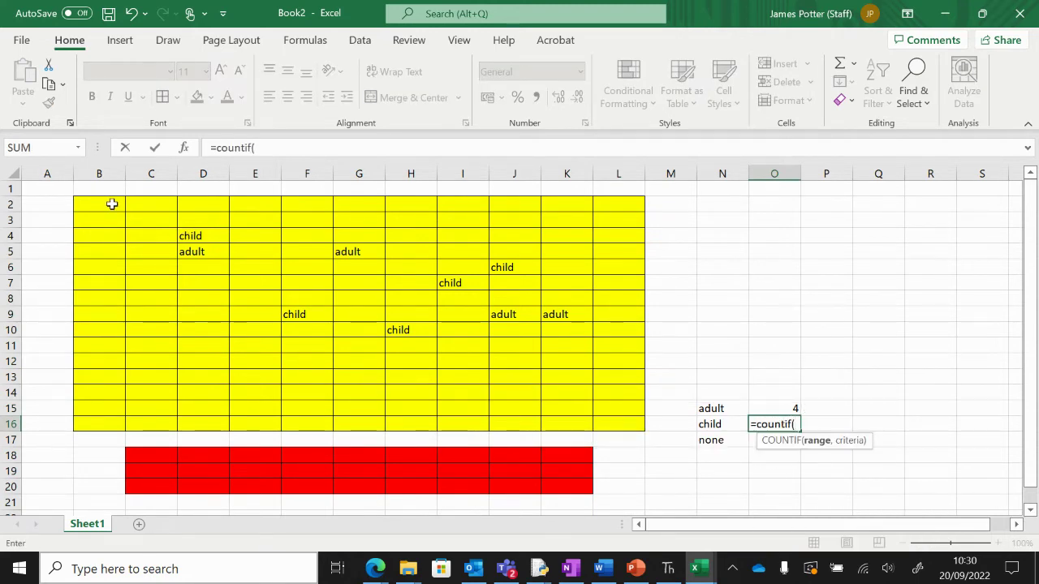
{"action": "left_click_drag", "start_coordinate": [109, 204], "coordinate": [608, 420]}
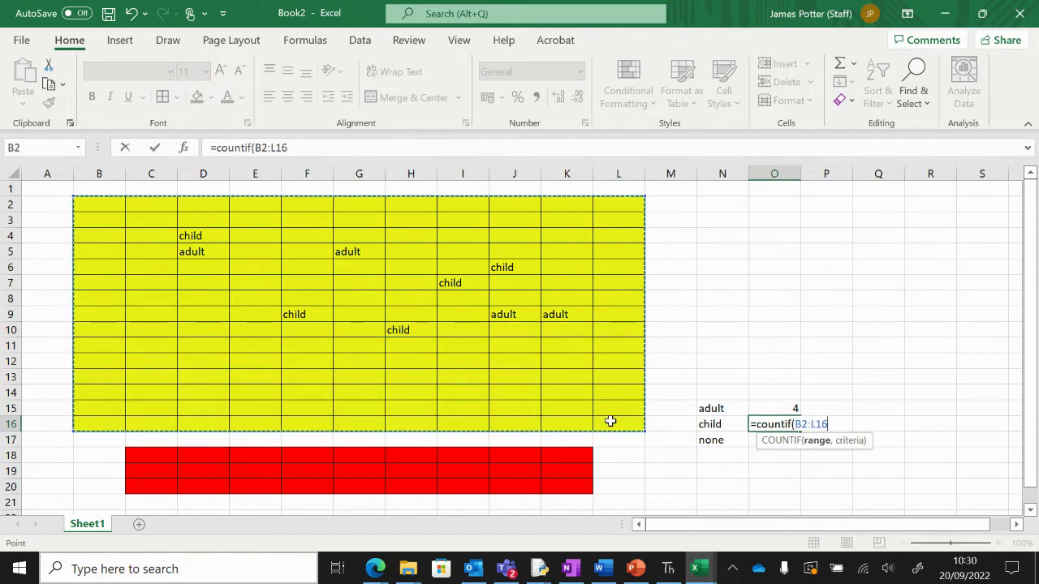
{"action": "left_click", "coordinate": [289, 148]}
{"action": "type", "text": ","}
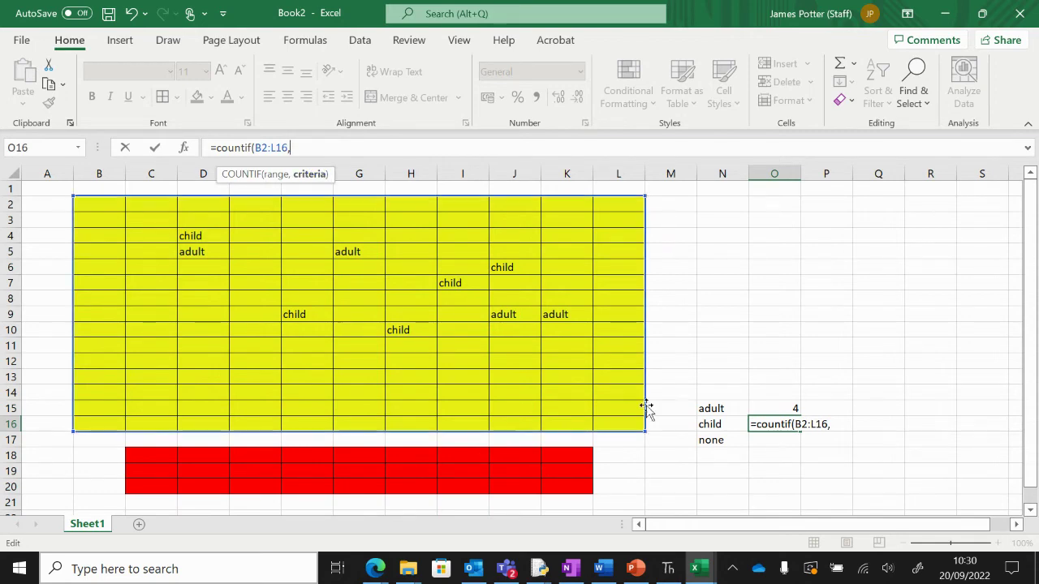
{"action": "left_click", "coordinate": [710, 426]}
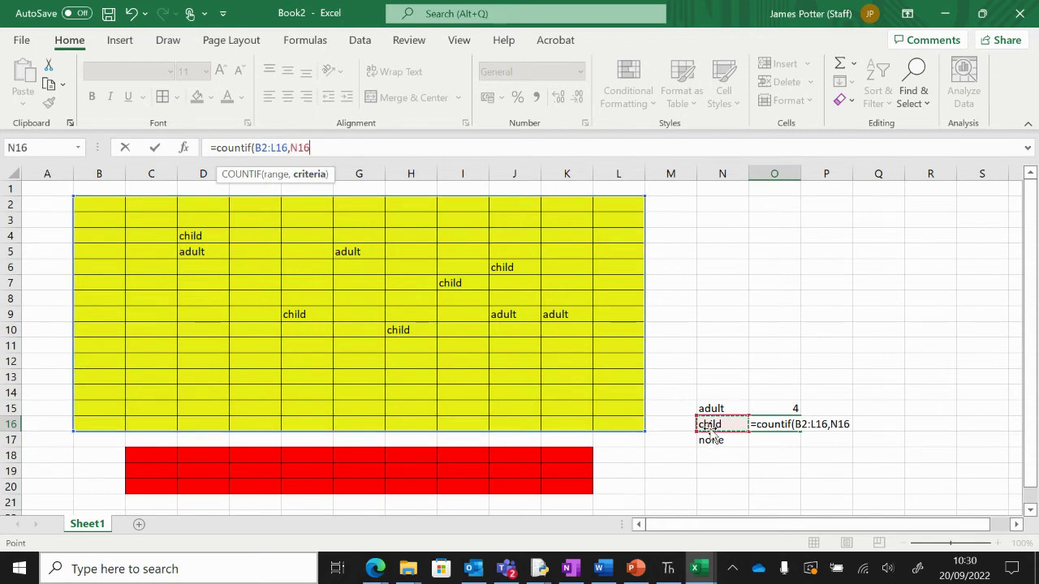
{"action": "type", "text": ")"}
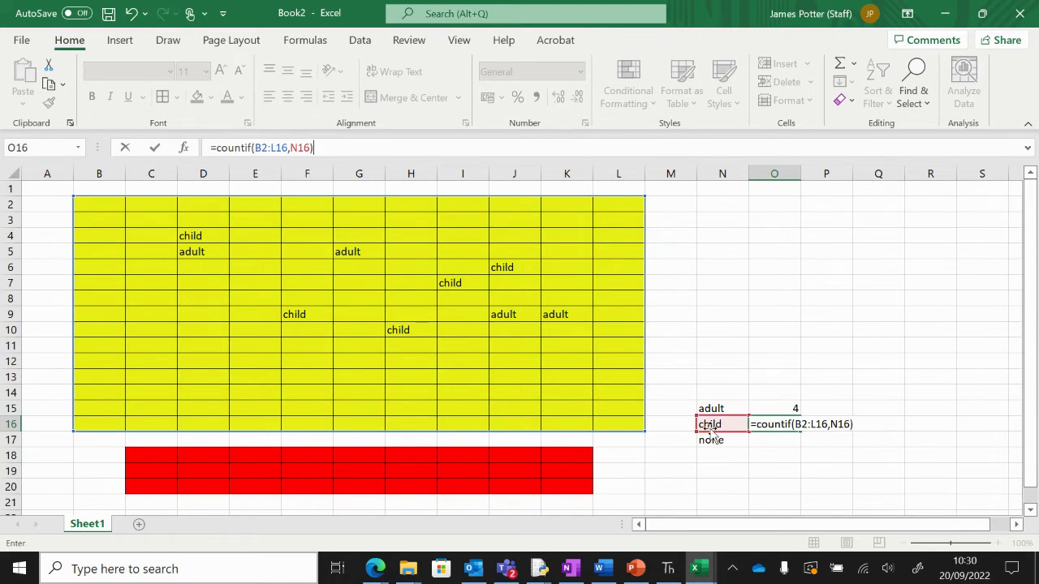
{"action": "key", "text": "Return"}
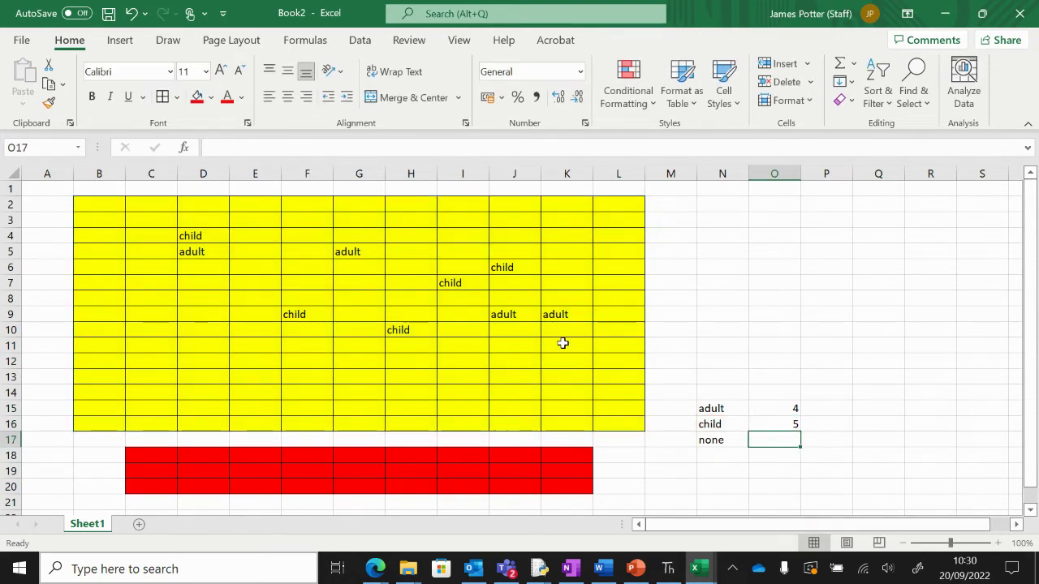
Step: Enter =COUNTIF(B2:L16,N17) in cell O17 to count the none seats in the yellow grid
{"action": "type", "text": "=c"}
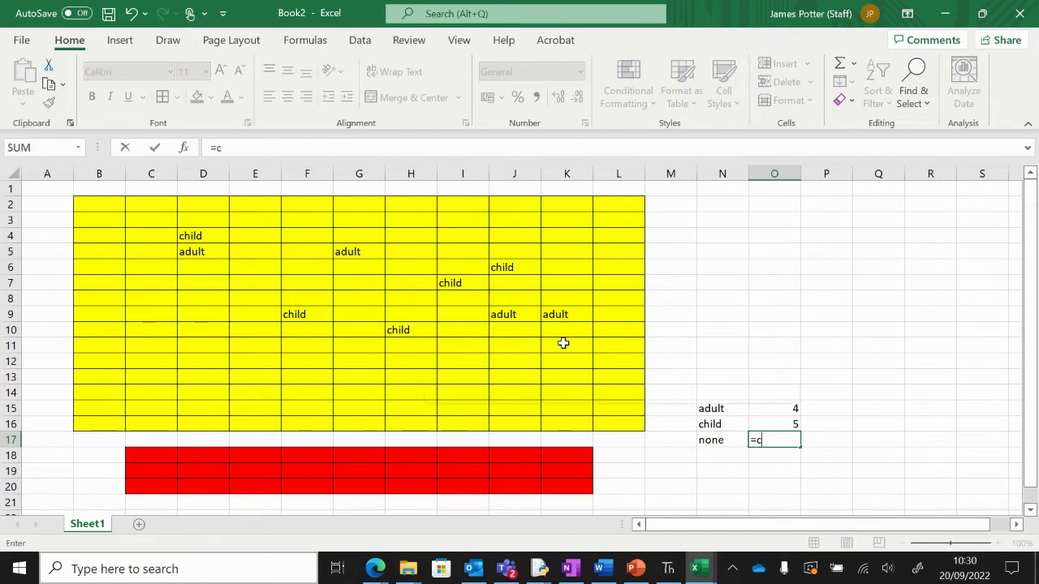
{"action": "type", "text": "ountif("}
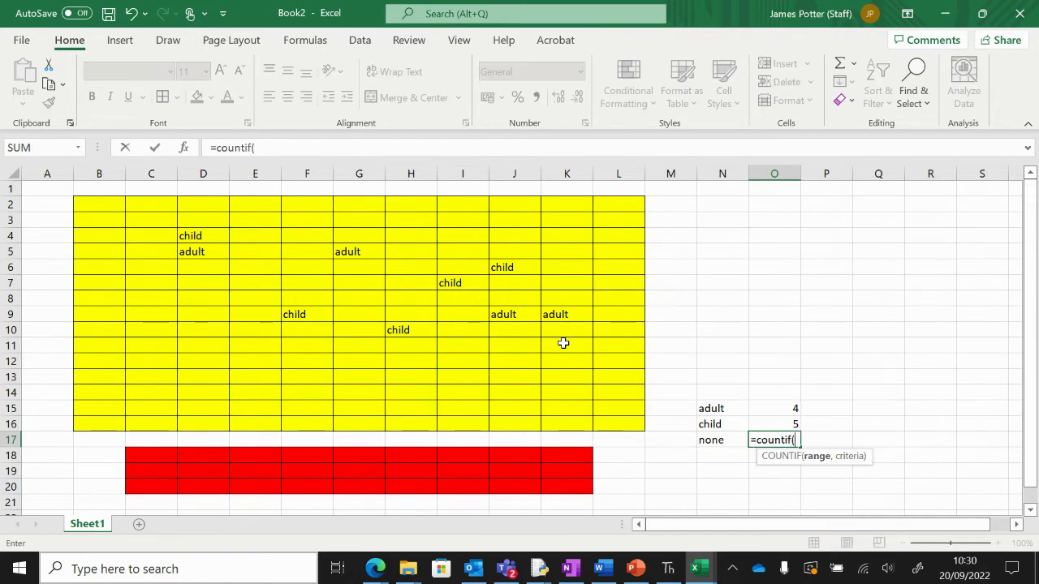
{"action": "left_click_drag", "start_coordinate": [116, 203], "coordinate": [632, 423]}
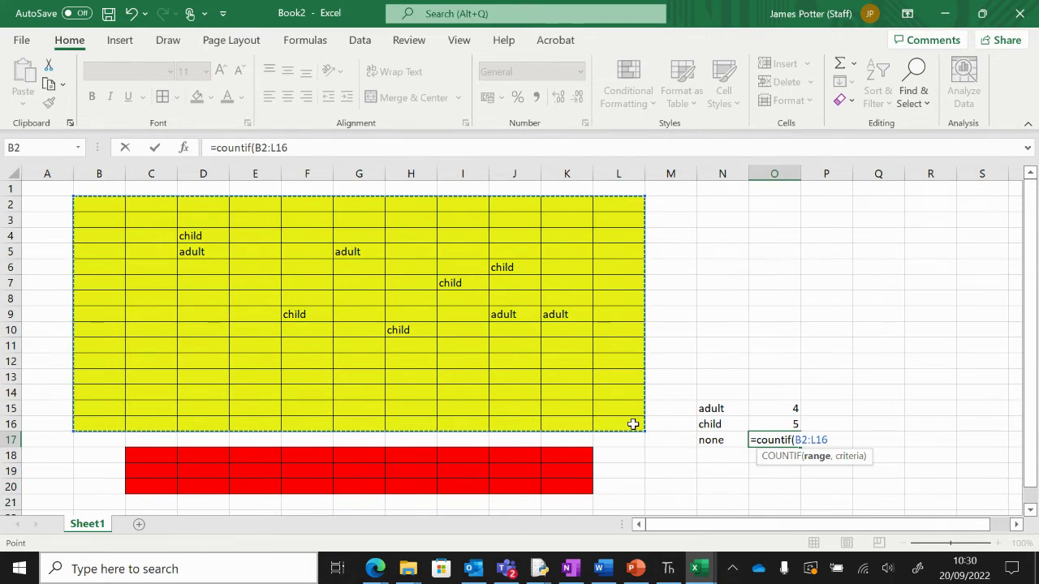
{"action": "left_click", "coordinate": [301, 152]}
{"action": "type", "text": ","}
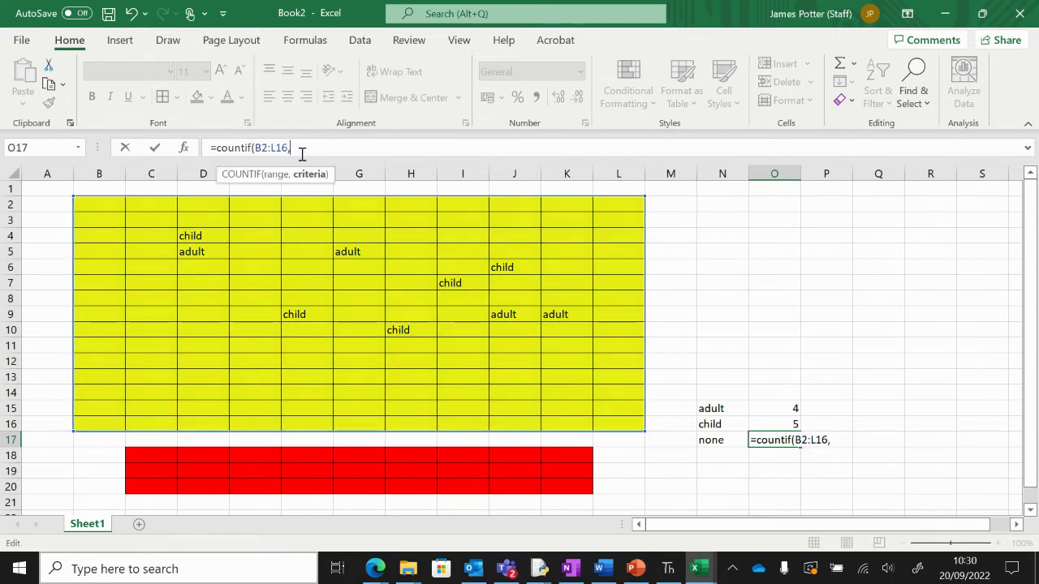
{"action": "left_click", "coordinate": [720, 441]}
{"action": "type", "text": ")"}
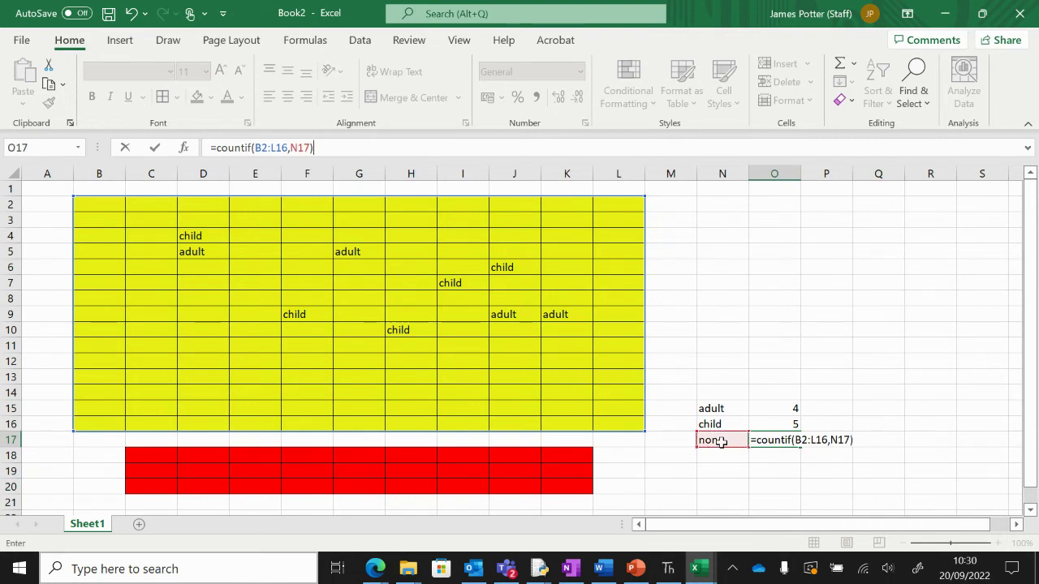
{"action": "key", "text": "Return"}
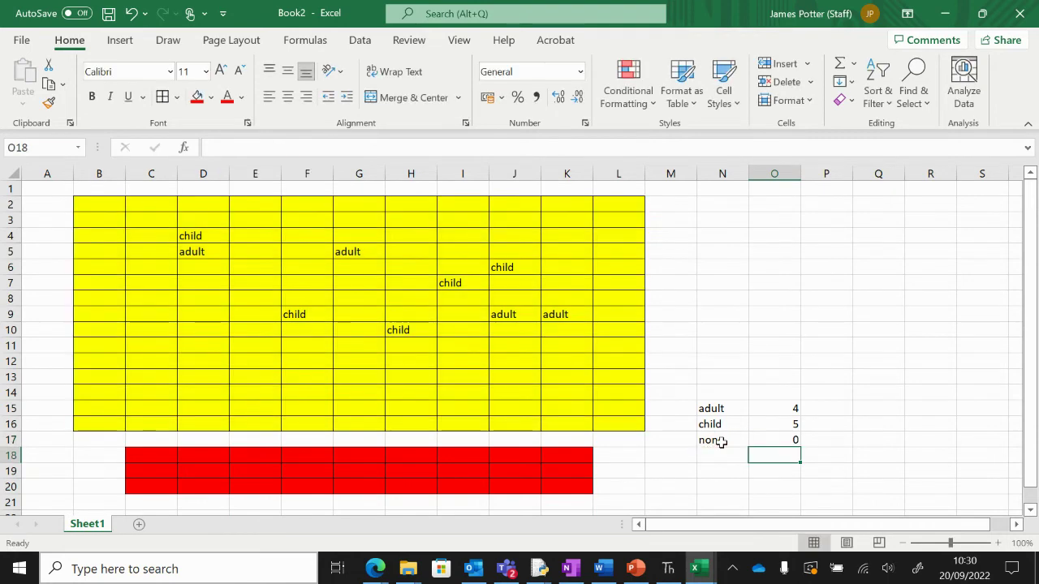
Step: Set seats I11 and G12 to none to test the none count
{"action": "left_click", "coordinate": [460, 348]}
{"action": "left_click", "coordinate": [495, 346]}
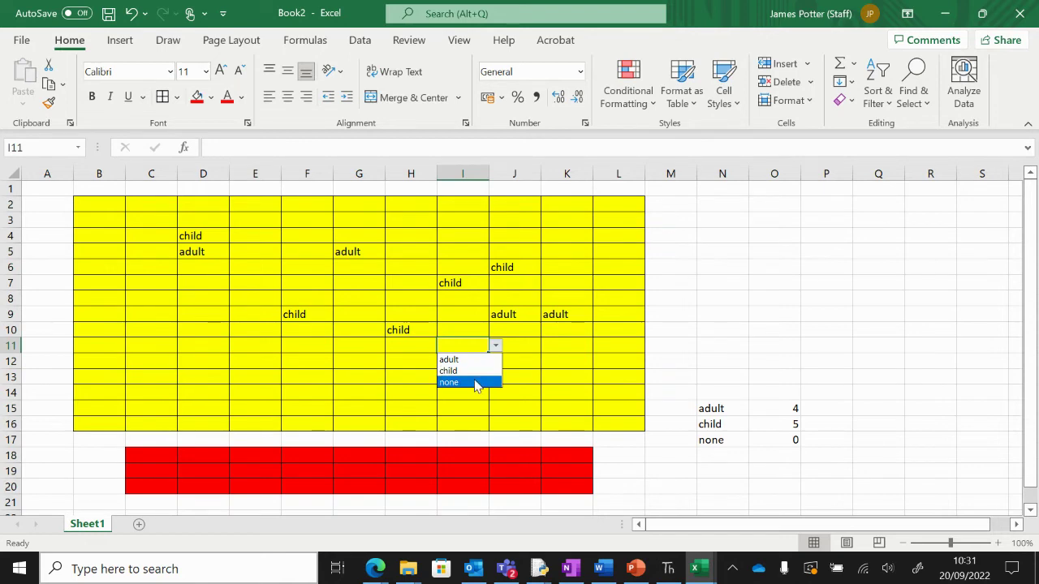
{"action": "left_click", "coordinate": [475, 384]}
{"action": "left_click", "coordinate": [367, 361]}
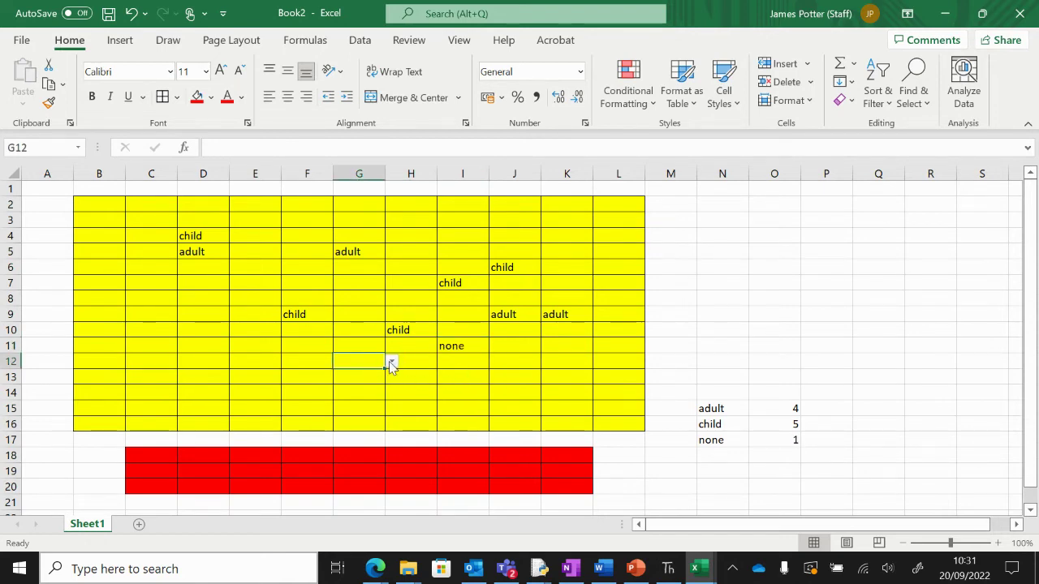
{"action": "left_click", "coordinate": [390, 364]}
{"action": "left_click", "coordinate": [371, 397]}
Step: Set seat H6 to child in the yellow seating grid
{"action": "left_click", "coordinate": [418, 266]}
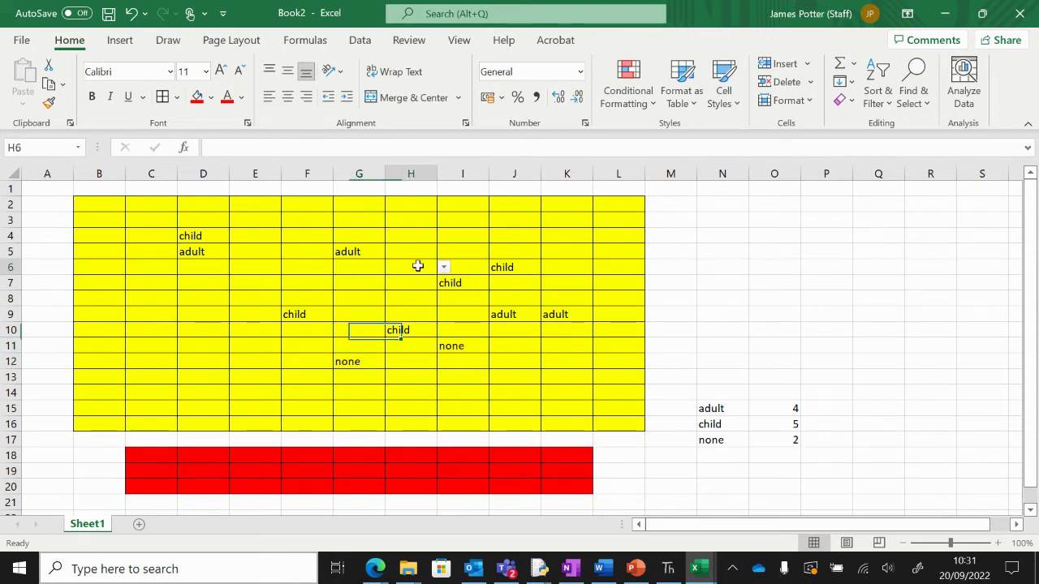
{"action": "left_click", "coordinate": [443, 267]}
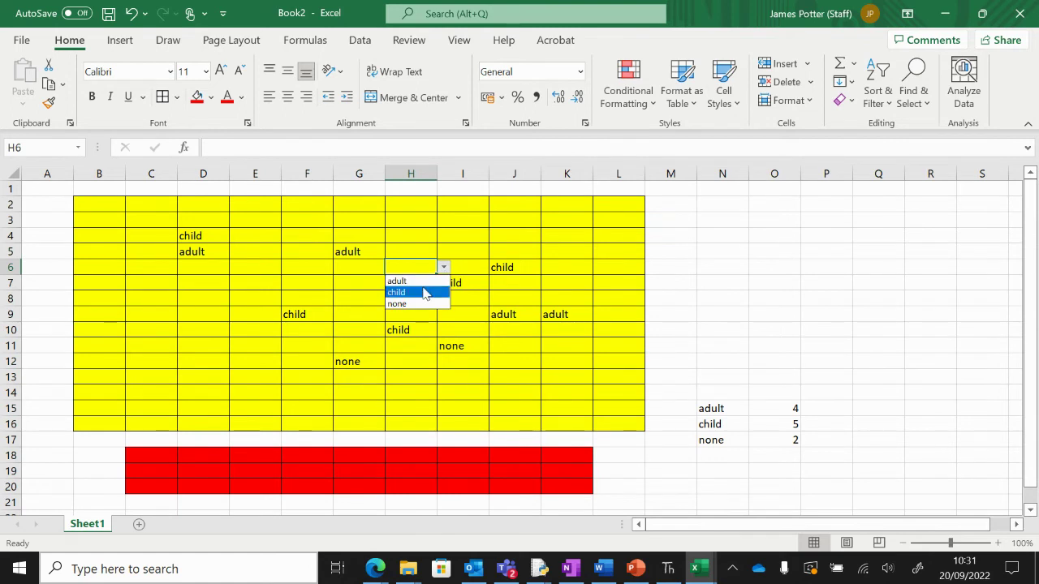
{"action": "left_click", "coordinate": [428, 292]}
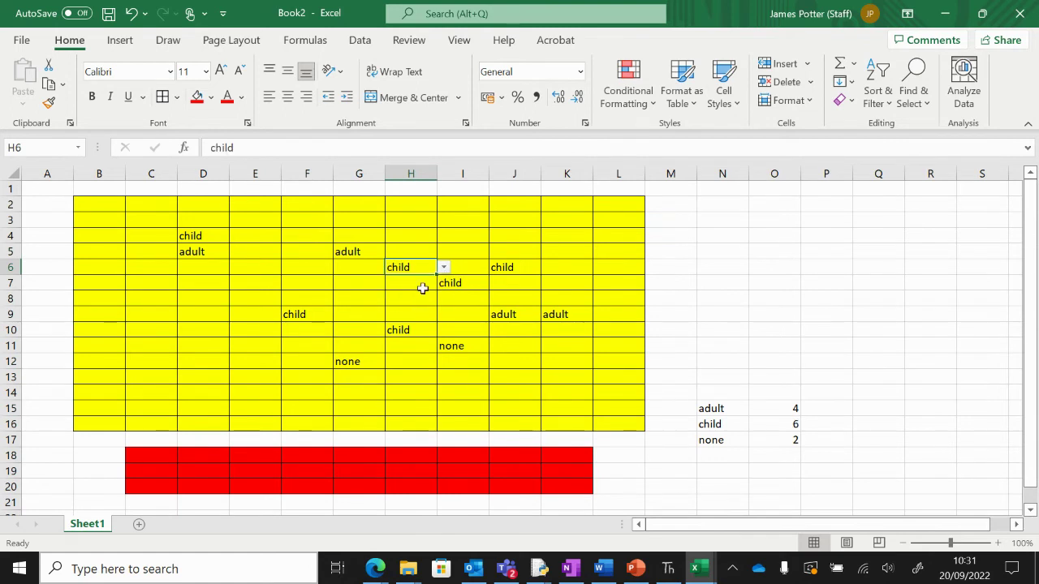
Step: Try to enter the invalid value "adulte" in seat F5 to test the data validation, then discard the entry
{"action": "left_click", "coordinate": [293, 249]}
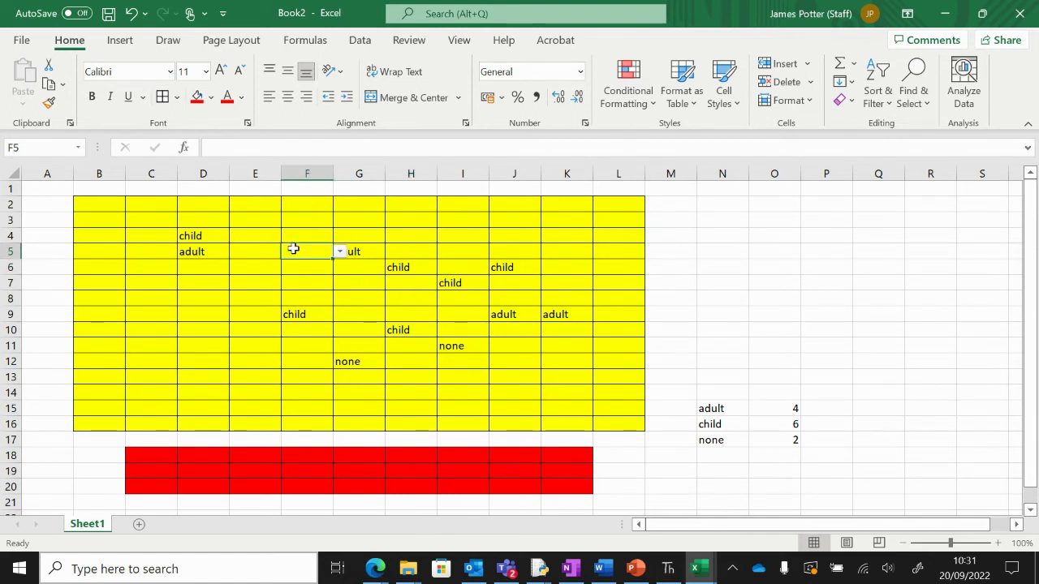
{"action": "type", "text": "a"}
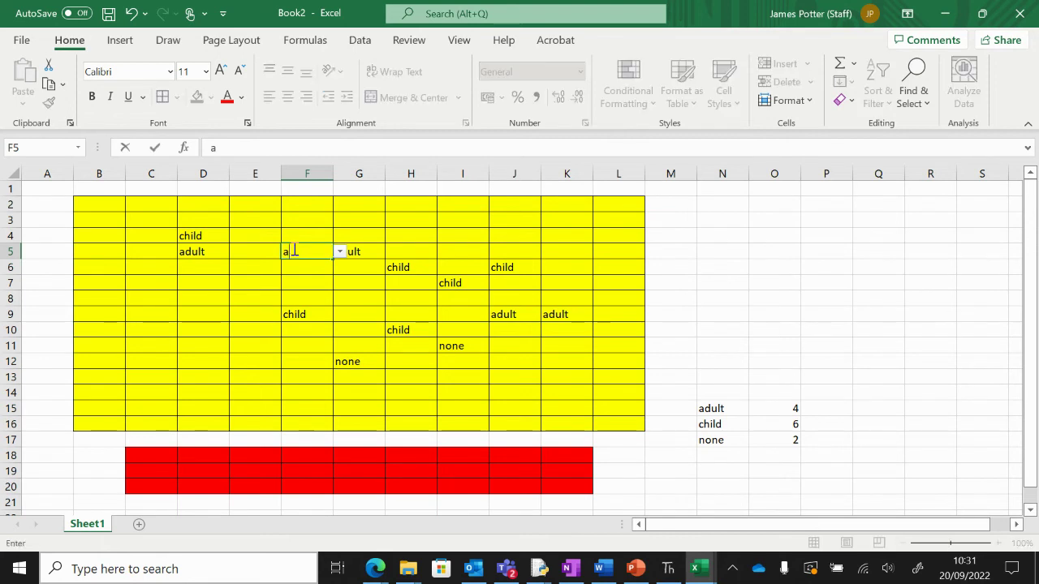
{"action": "type", "text": "dulte"}
{"action": "key", "text": "Return"}
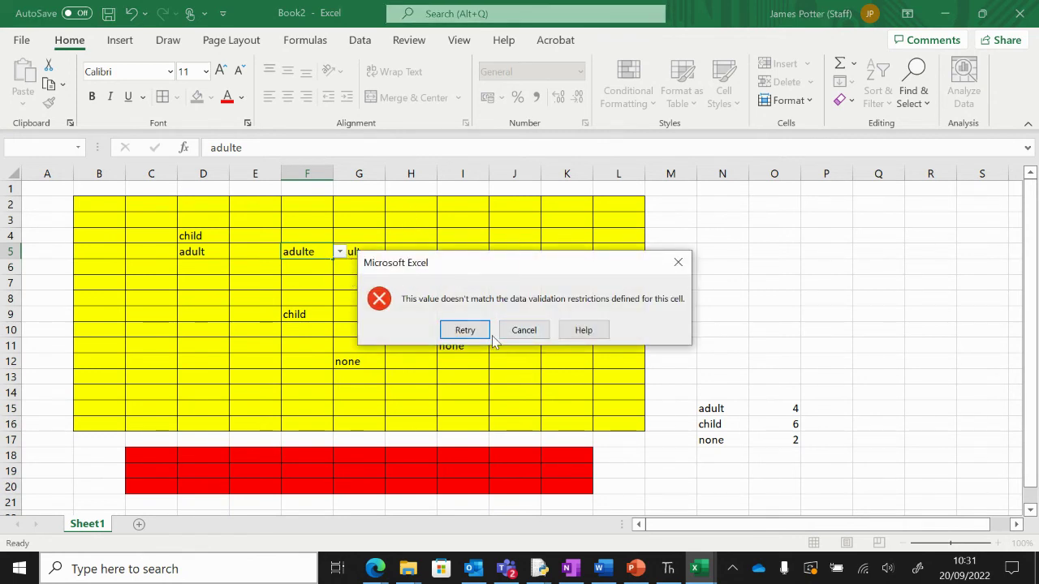
{"action": "left_click", "coordinate": [463, 328]}
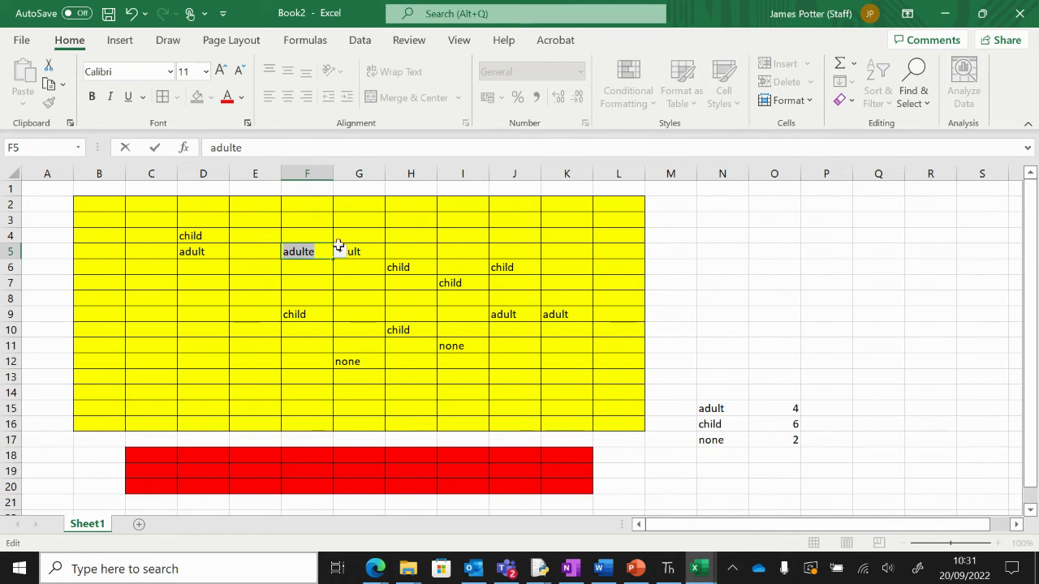
{"action": "key", "text": "Return"}
{"action": "left_click", "coordinate": [524, 331]}
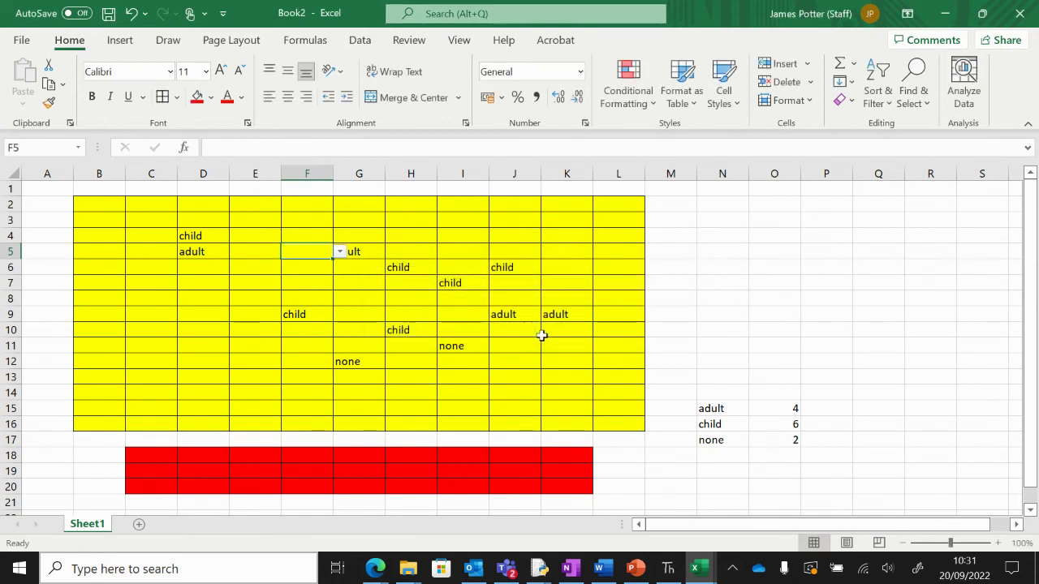
Step: Set seats F5 and F8 to adult using the allowed values
{"action": "left_click", "coordinate": [340, 252]}
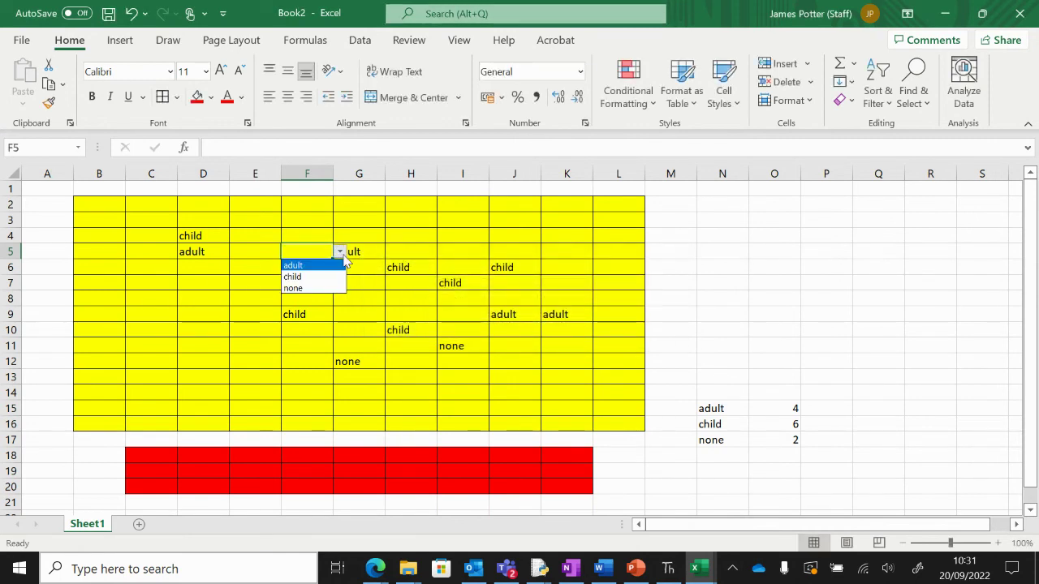
{"action": "left_click", "coordinate": [317, 265]}
{"action": "left_click", "coordinate": [304, 297]}
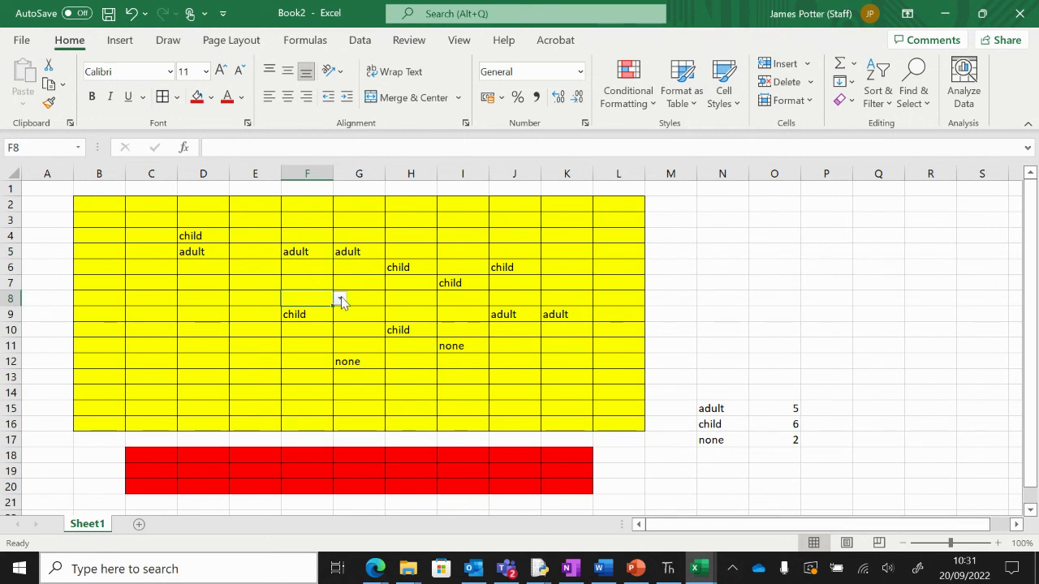
{"action": "left_click", "coordinate": [341, 299]}
{"action": "left_click", "coordinate": [323, 313]}
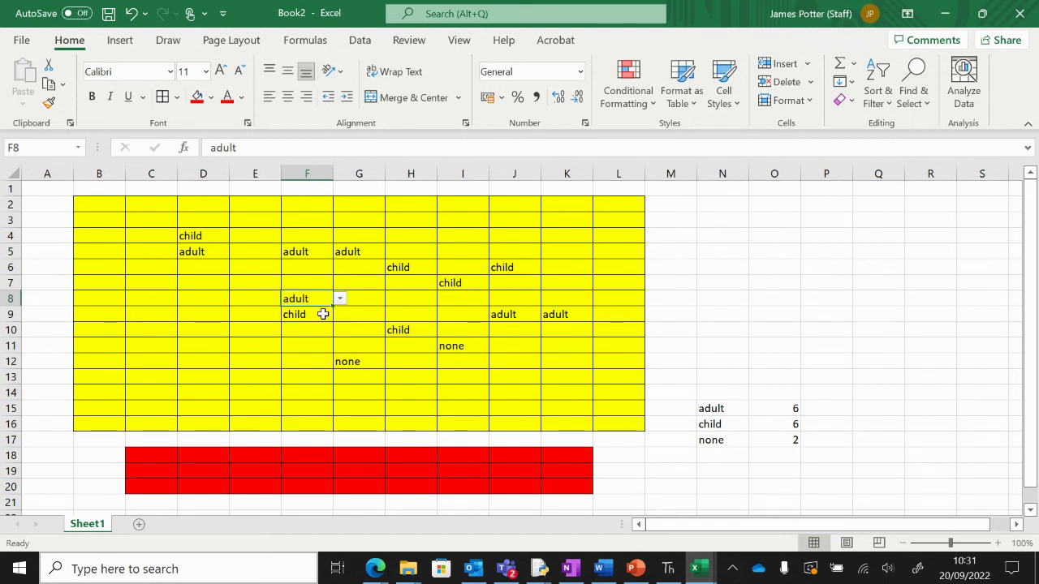
Step: Set seat D8 to adult in the yellow seating grid
{"action": "left_click", "coordinate": [204, 299]}
{"action": "left_click", "coordinate": [246, 298]}
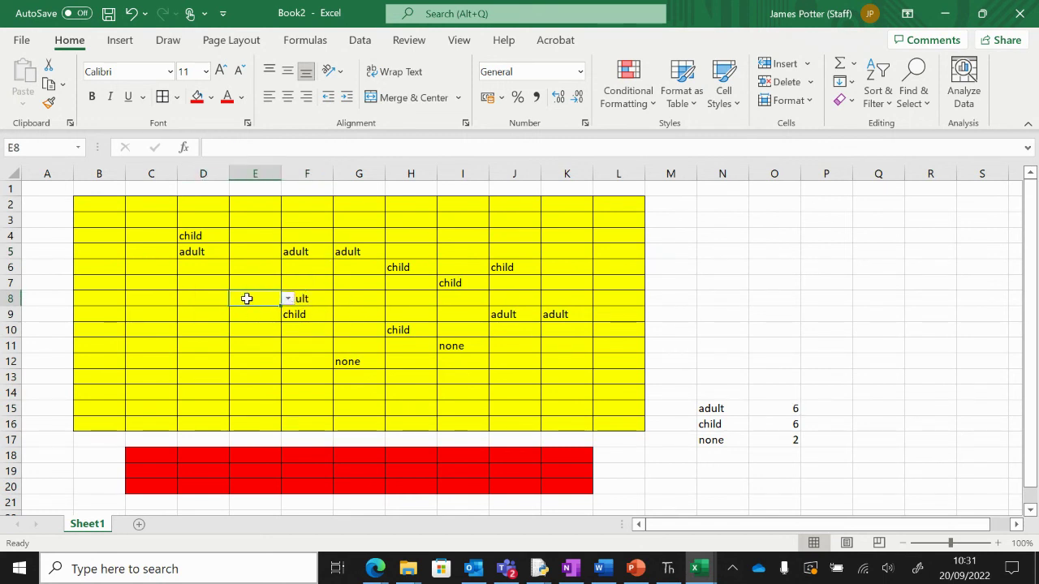
{"action": "left_click", "coordinate": [216, 299]}
{"action": "left_click", "coordinate": [235, 298]}
{"action": "left_click", "coordinate": [216, 312]}
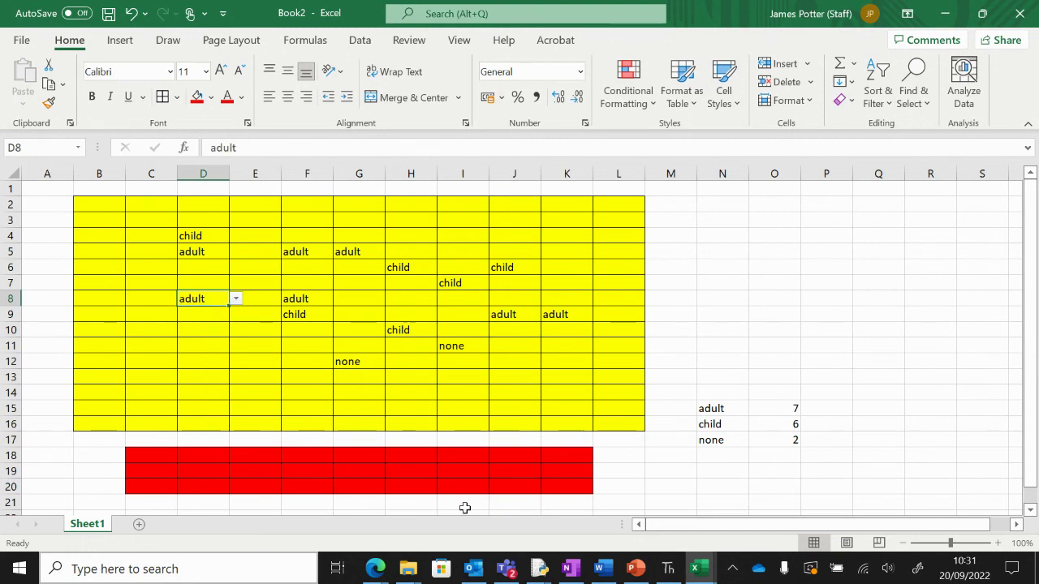